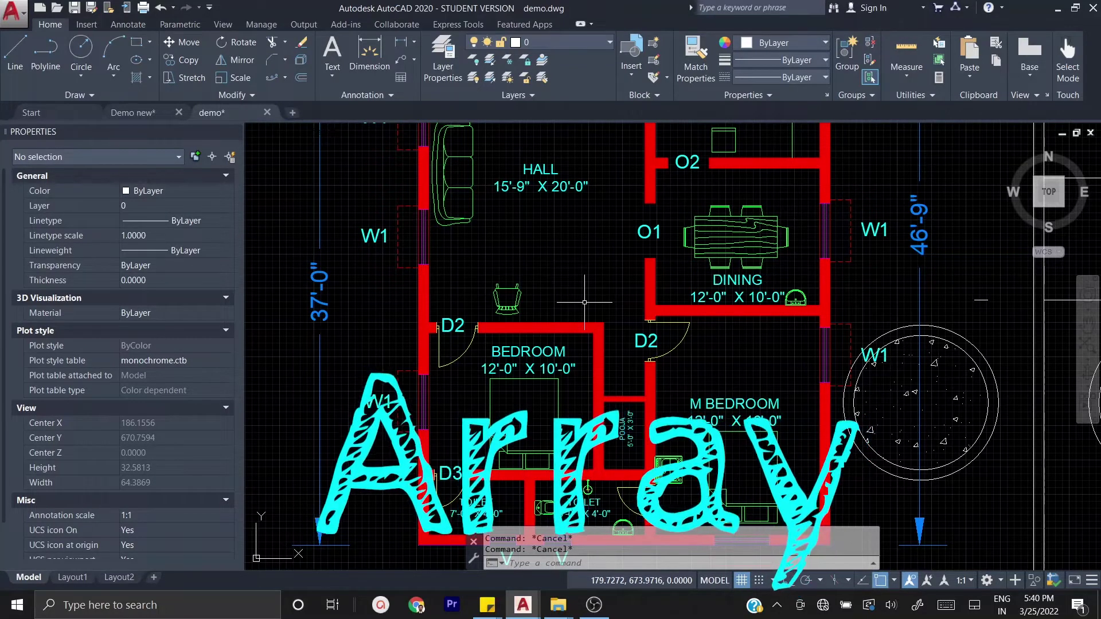
- Create a rectangular array of the rocking chair in the hall with a total column distance of 10
middle_click_drag(577, 286, 564, 317)
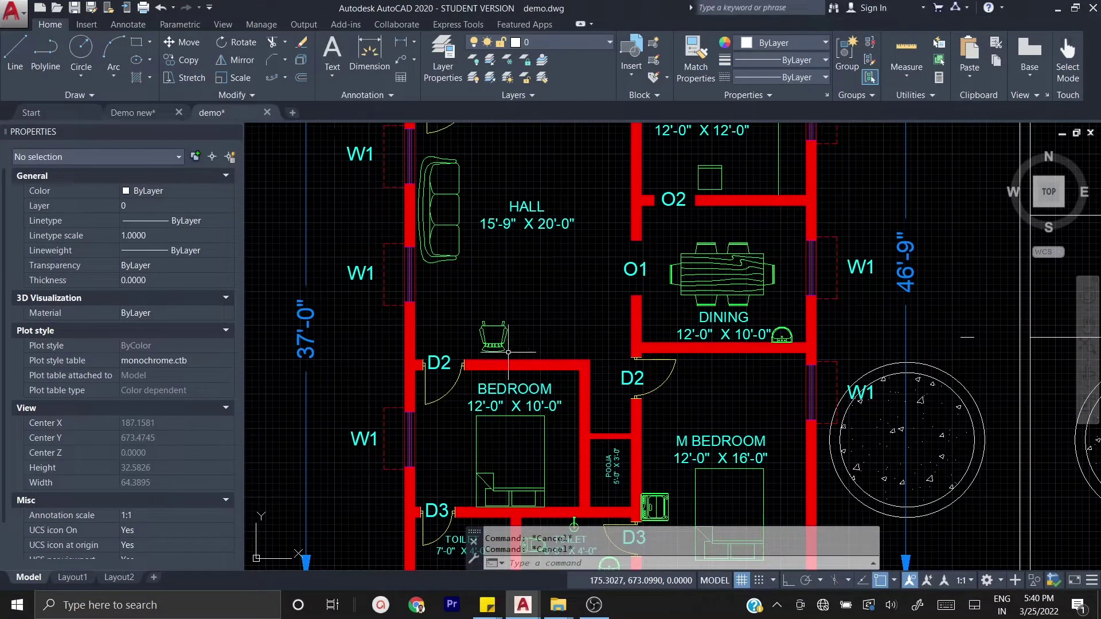
scroll(502, 348, "up", 2)
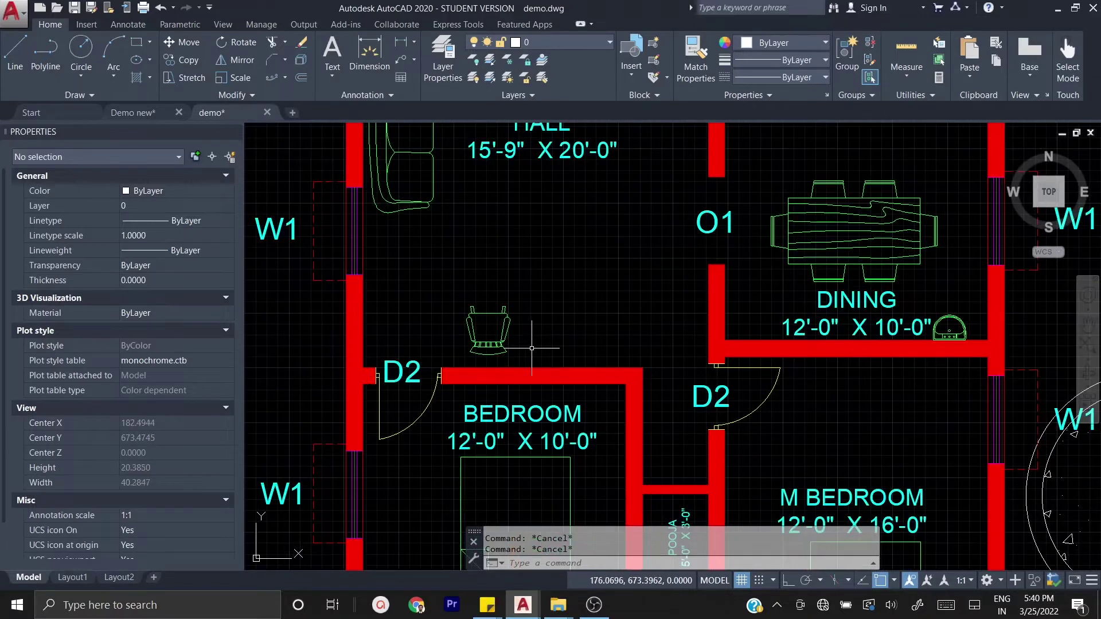
scroll(532, 348, "down", 2)
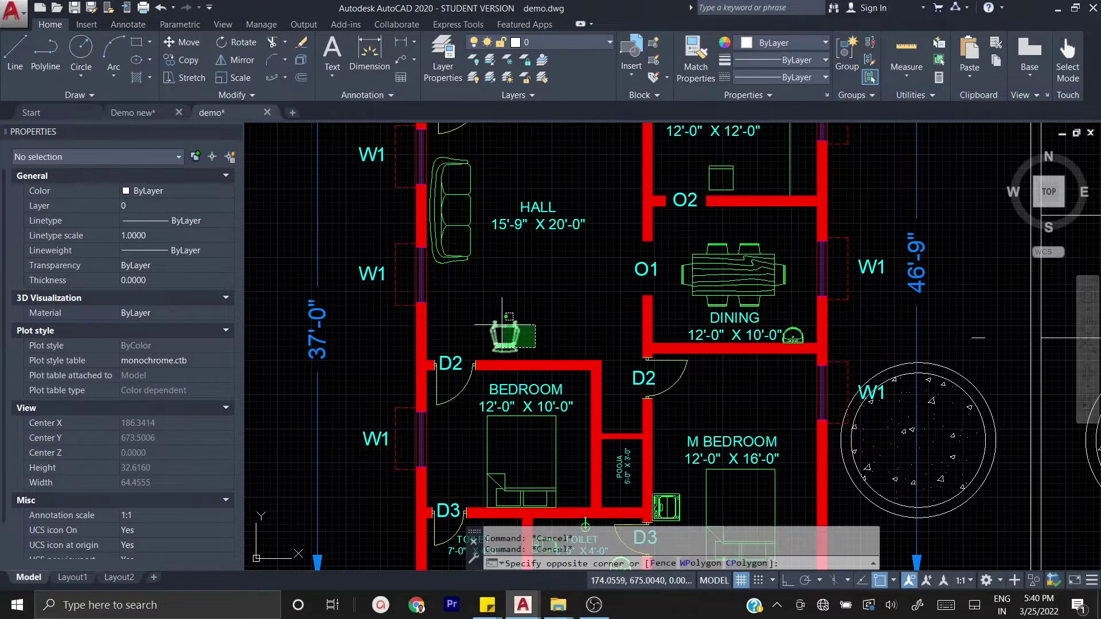
left_click(480, 314)
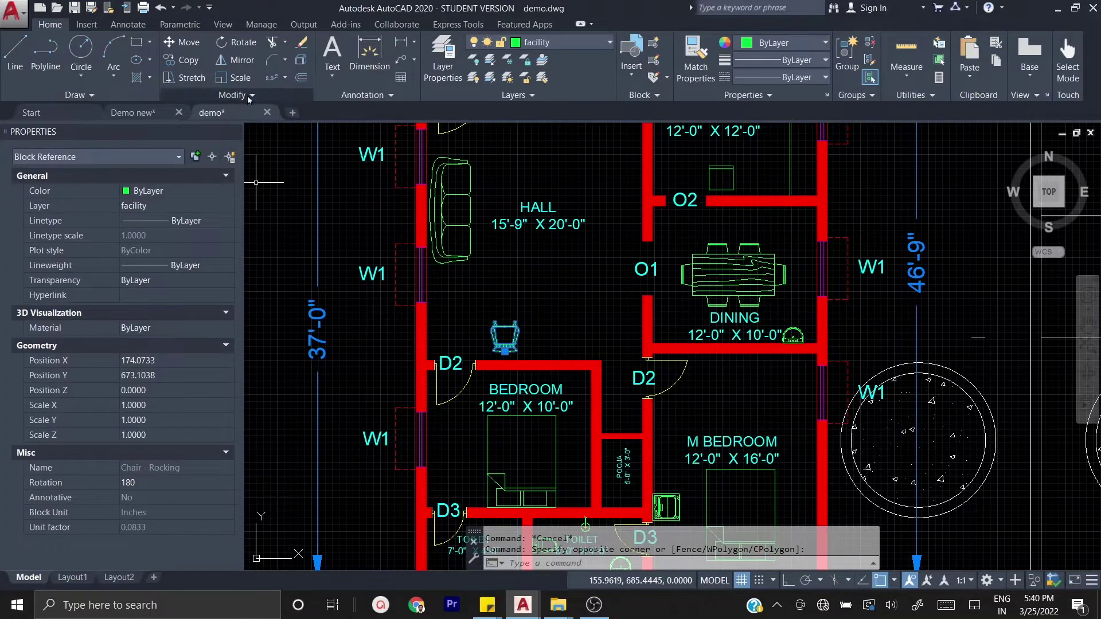
left_click(285, 80)
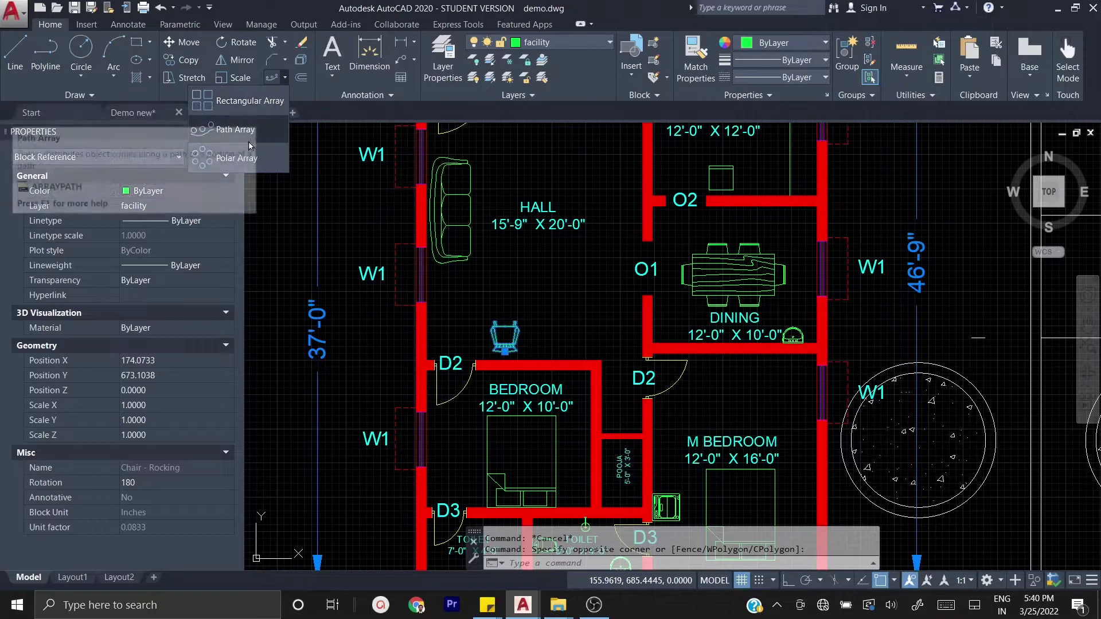
left_click(228, 103)
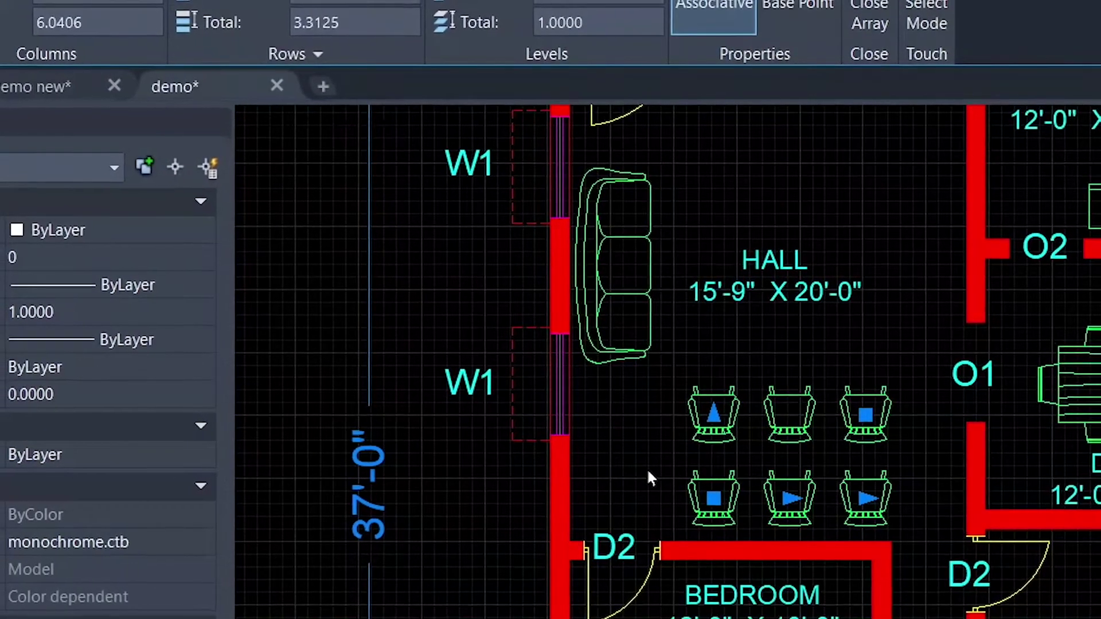
type("10")
key("Return")
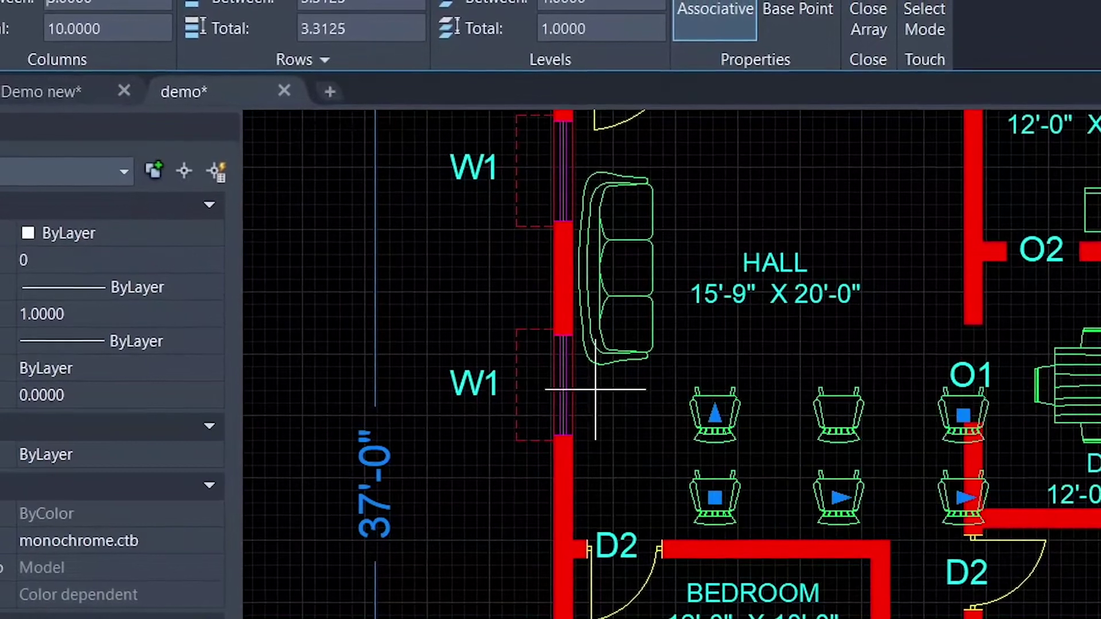
- Set the distance between the chair array's rows to 2, and change it to 4
left_click(312, 5)
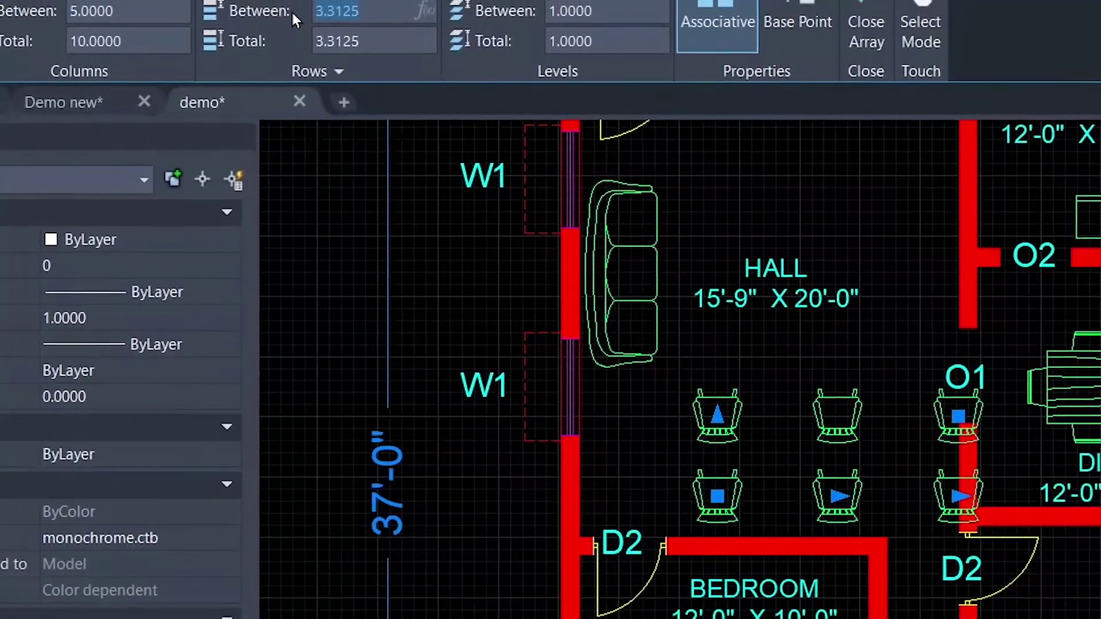
type("2")
key("Return")
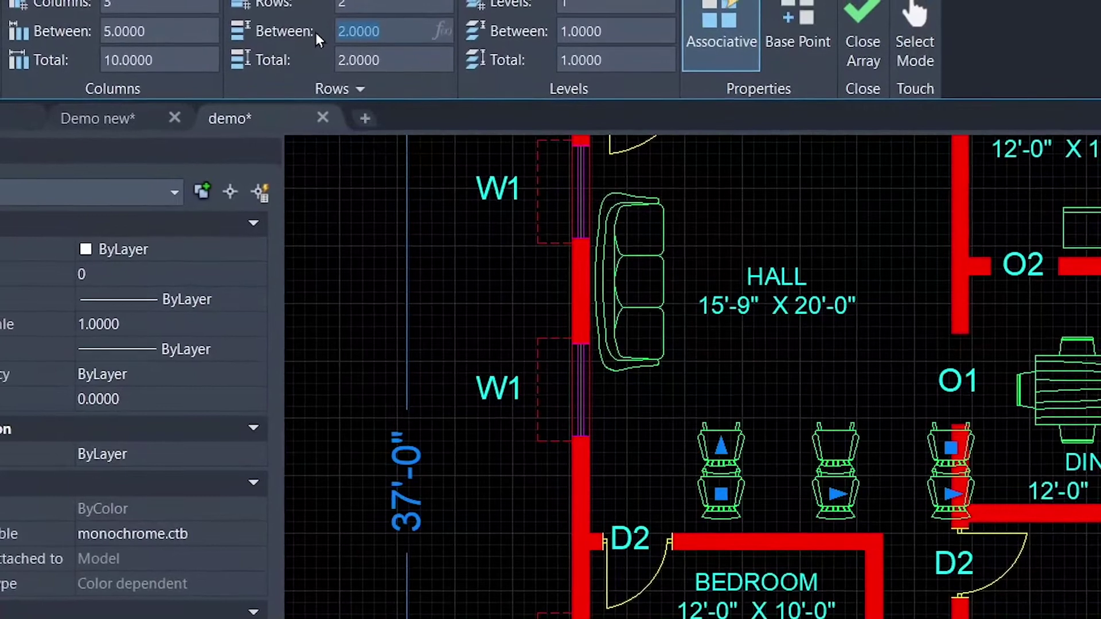
type("4")
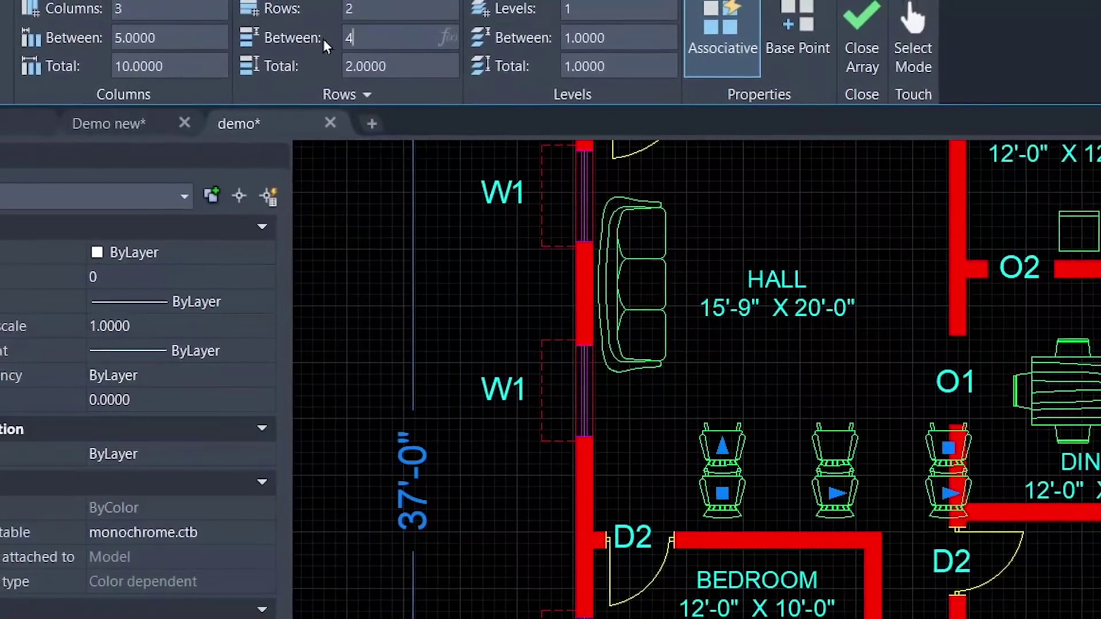
key("Return")
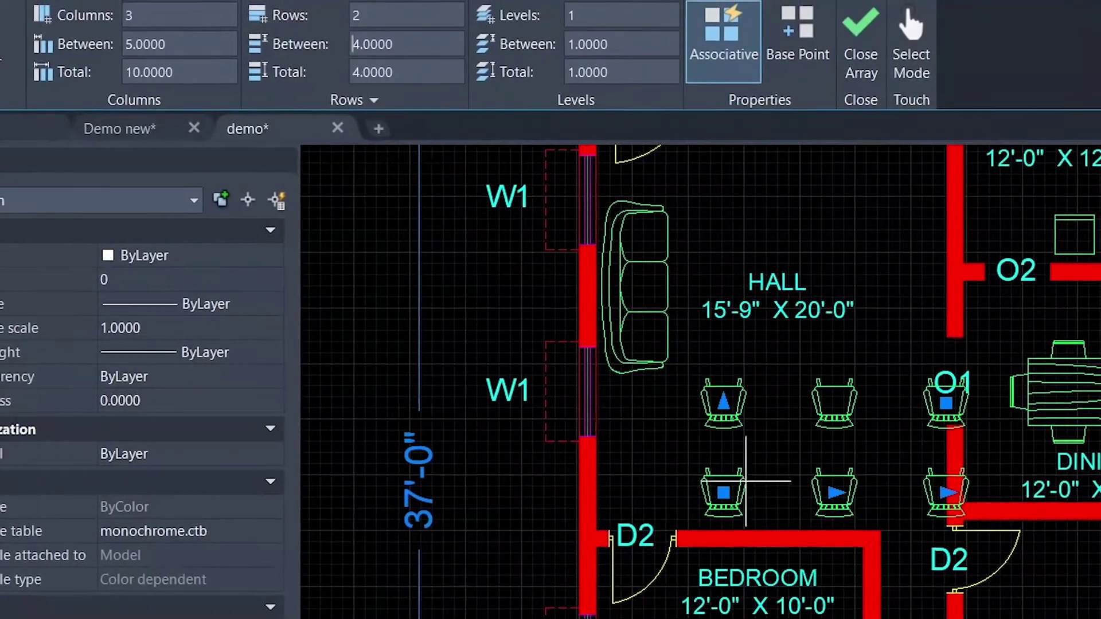
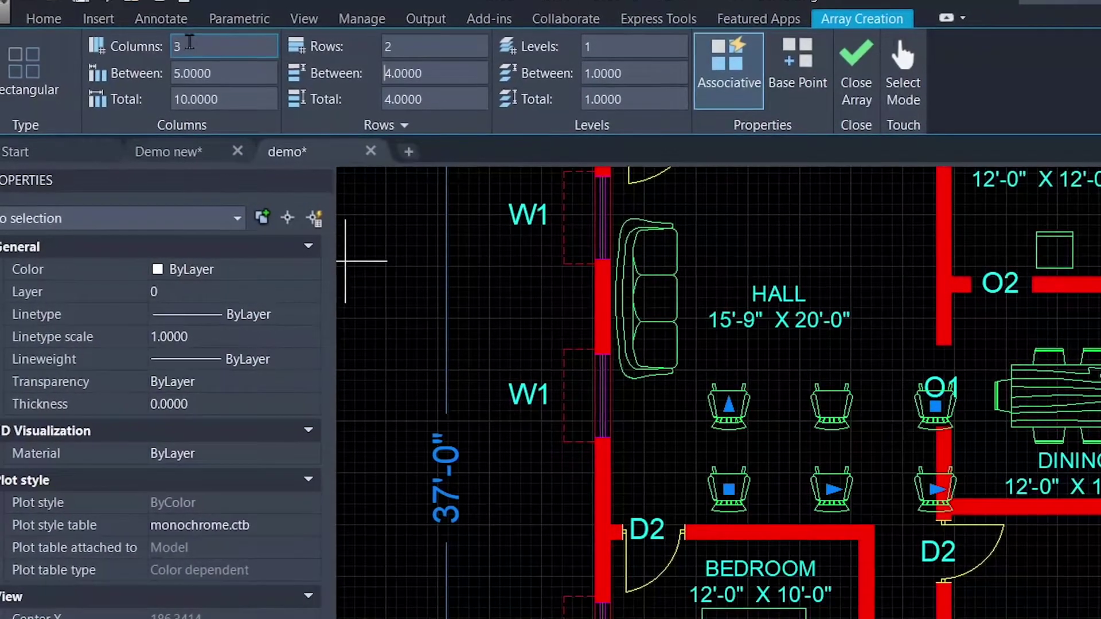
- Finish the chair array with 2 columns and 3 rows, and undo the whole rectangular array
type("2")
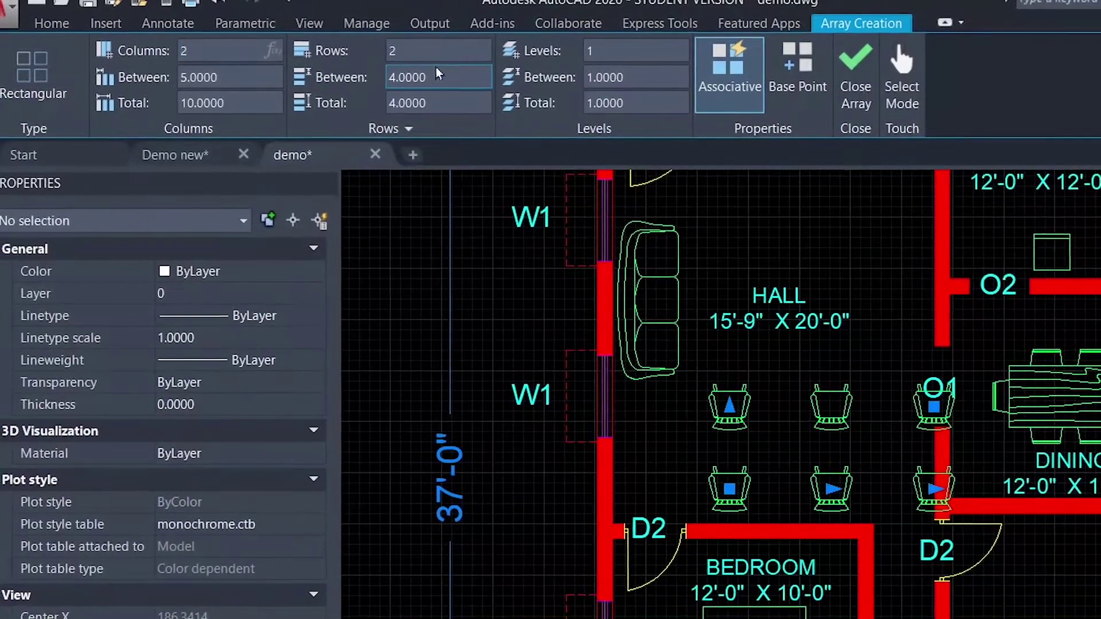
mouse_move(364, 239)
double_click(390, 60)
type("3")
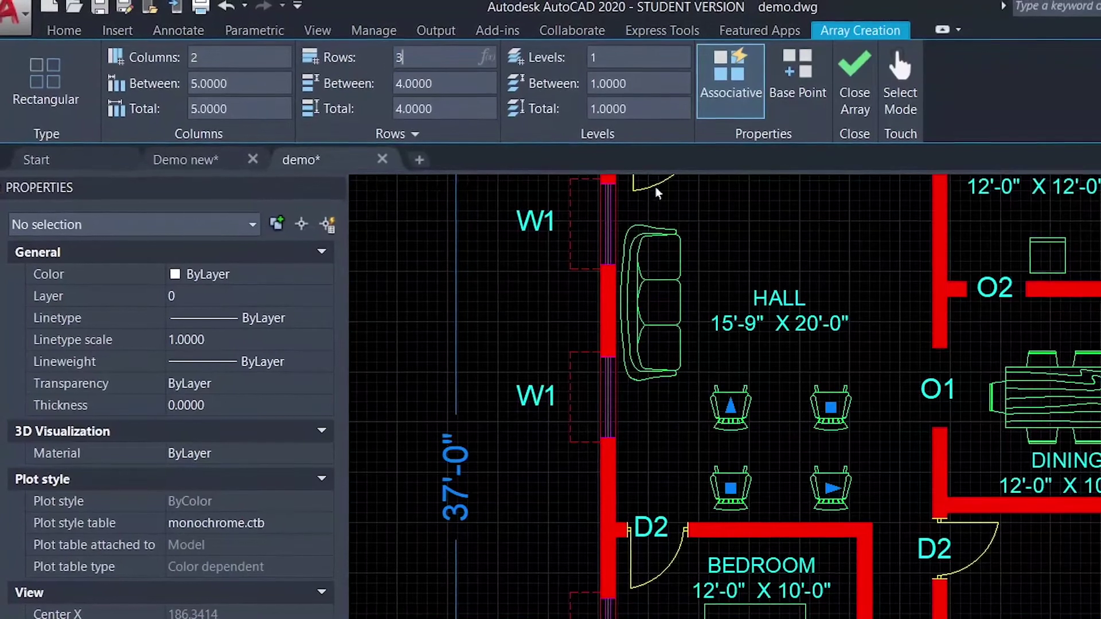
left_click(861, 69)
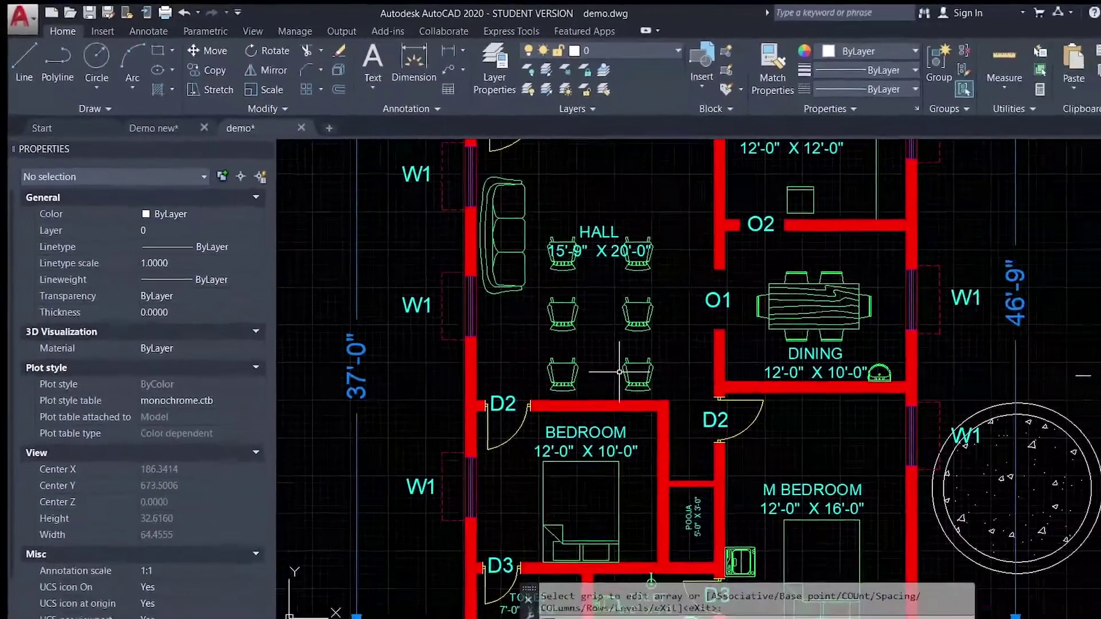
key("ctrl+z")
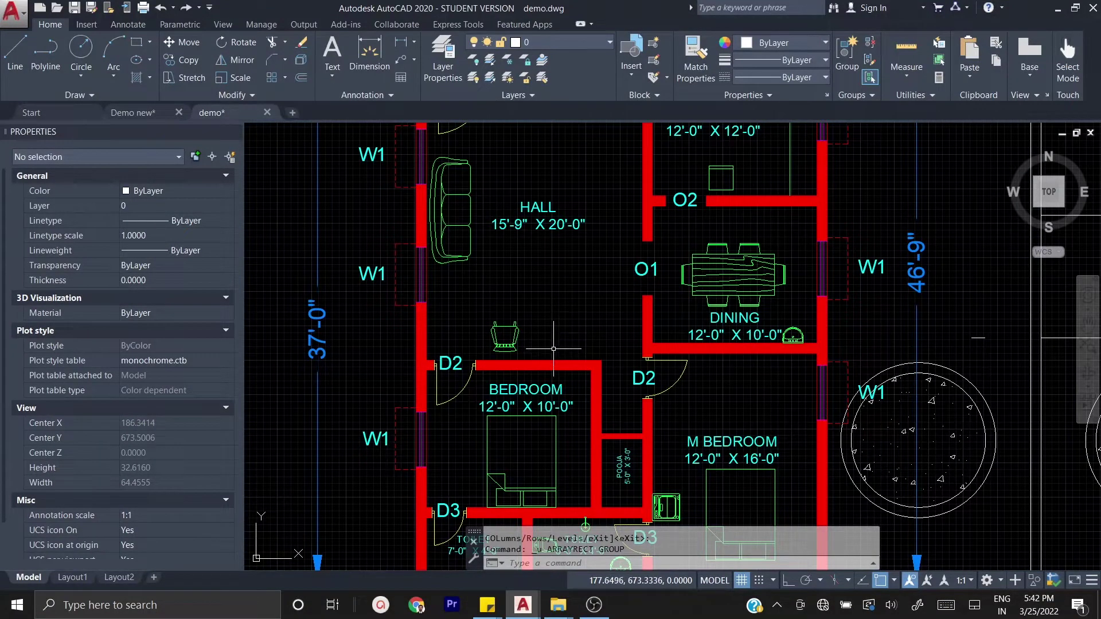
- Create a polar array of 8 rocking chairs centred in the hall above the original chair, and undo its second row
left_click(483, 314)
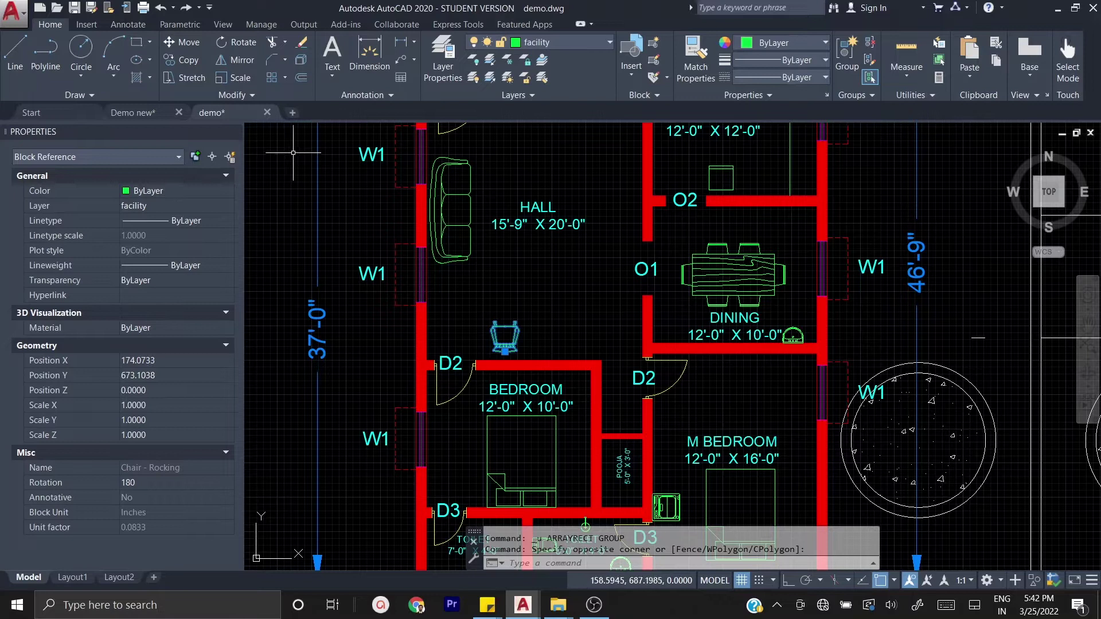
left_click(286, 79)
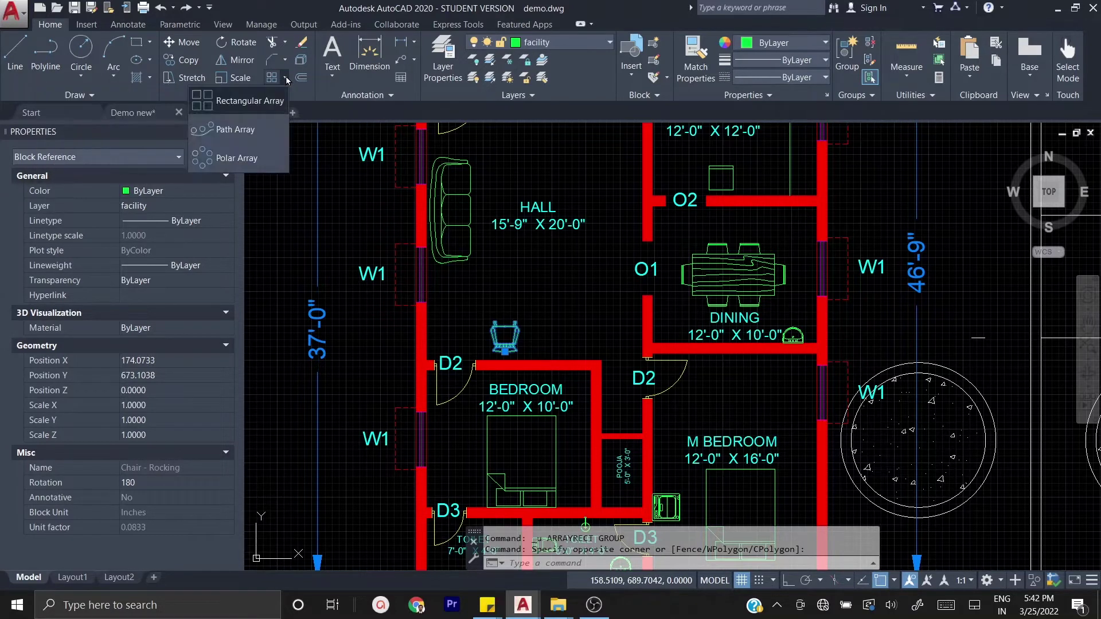
left_click(227, 158)
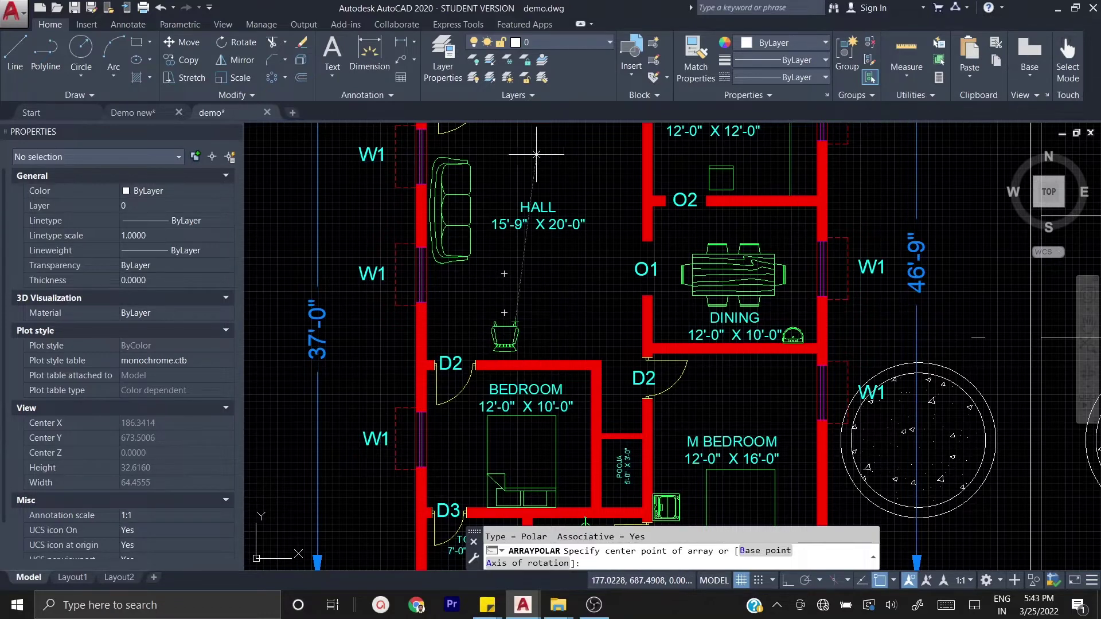
left_click(505, 273)
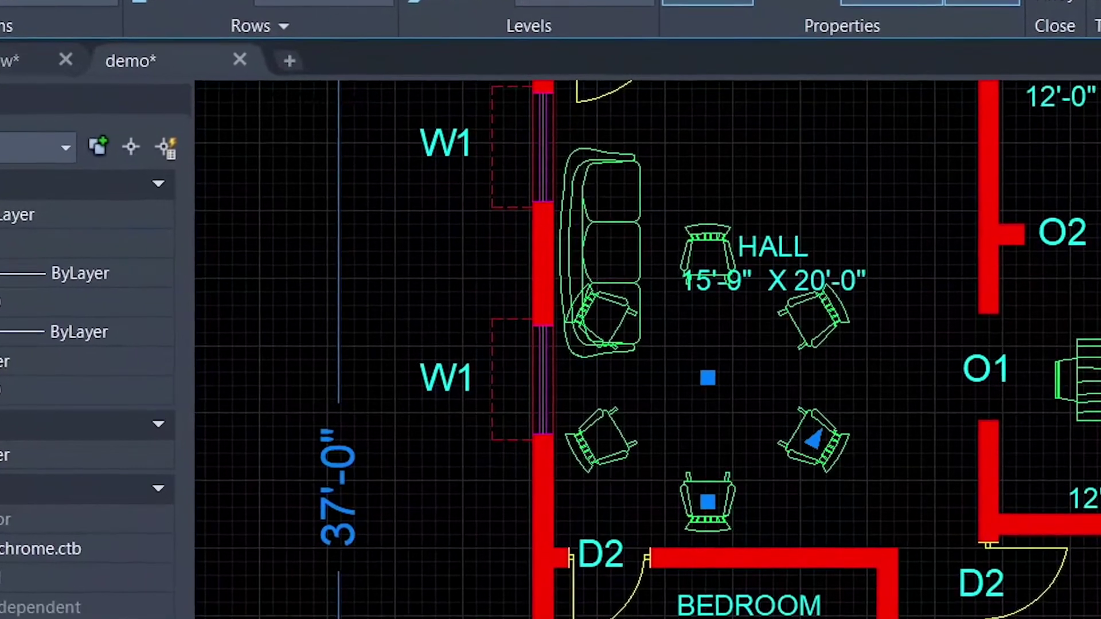
type("8")
key("Return")
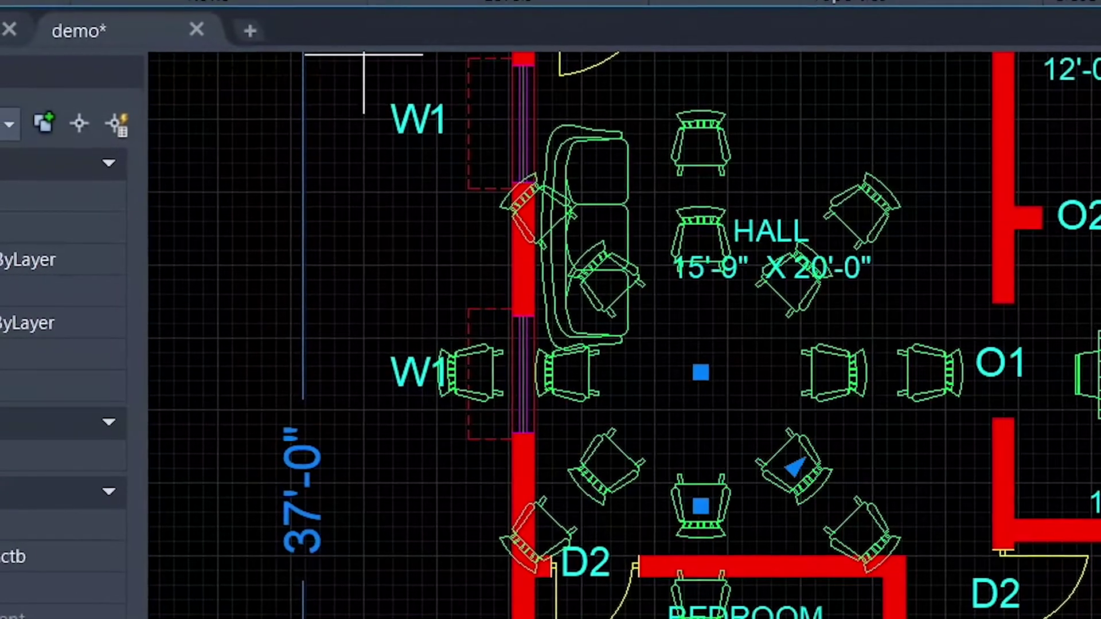
key("ctrl+z")
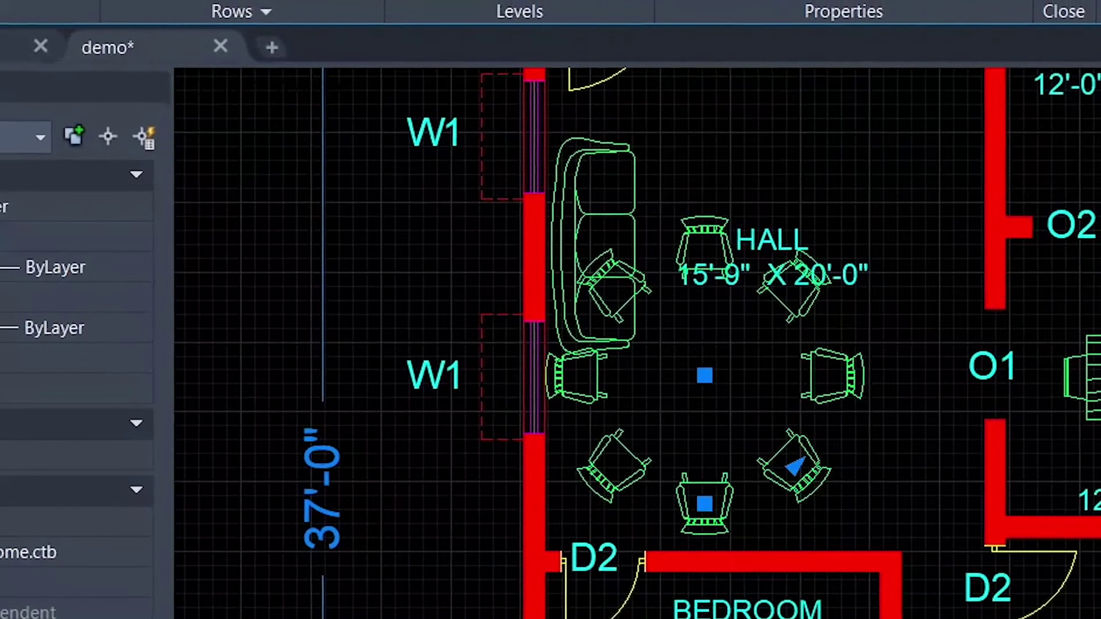
- Finish the polar array with a 30-degree angle between the chairs, and undo the array
left_click_drag(794, 467, 770, 486)
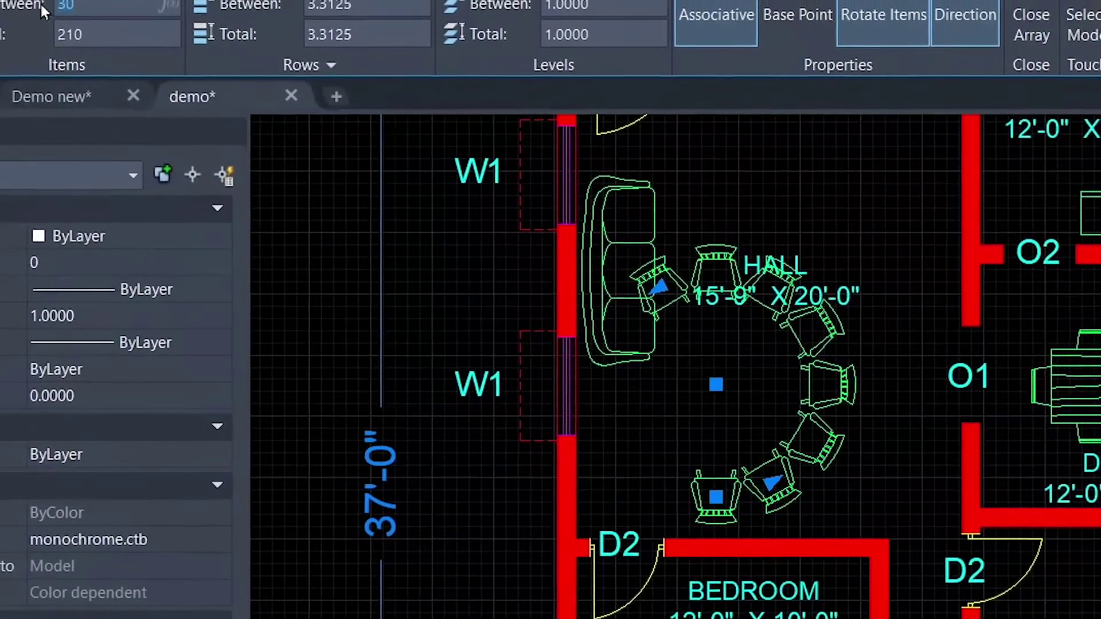
double_click(68, 13)
type("30")
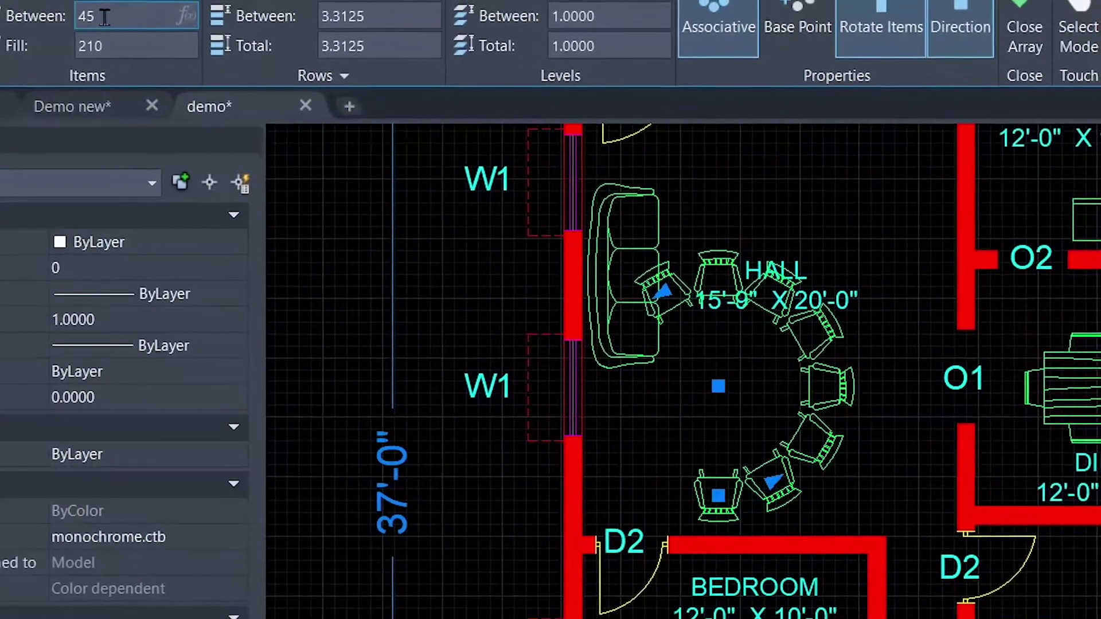
key("Return")
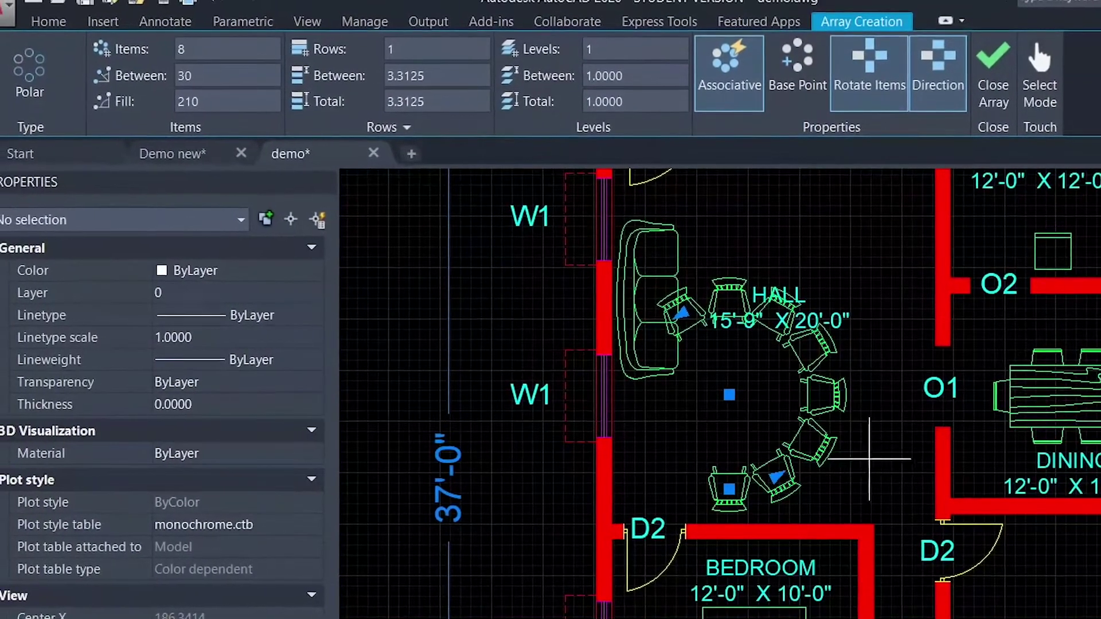
left_click(995, 73)
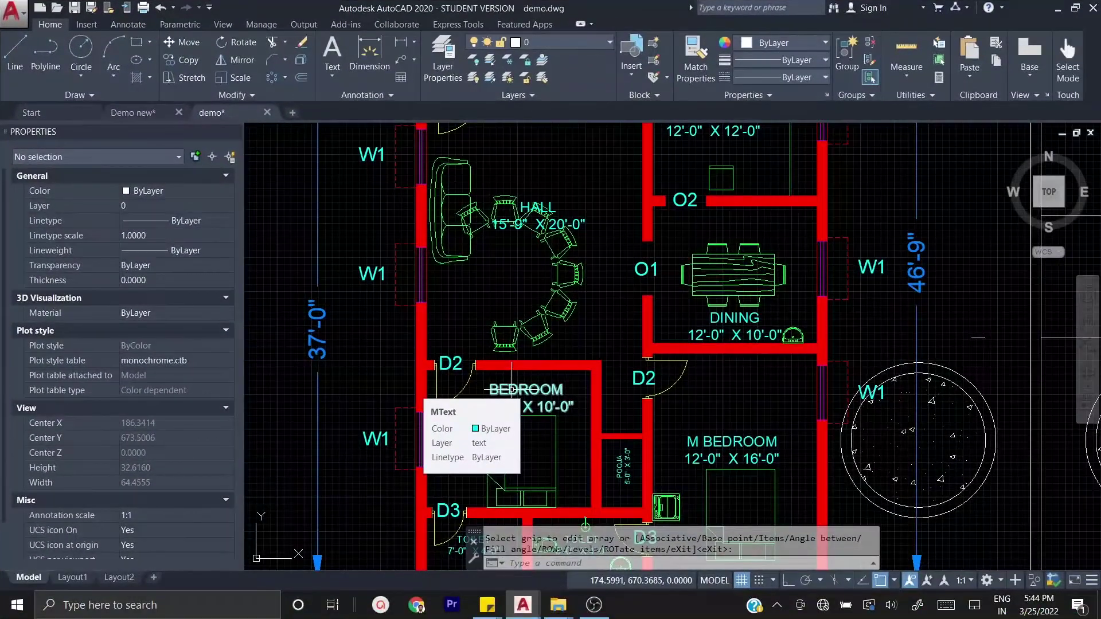
key("ctrl+z")
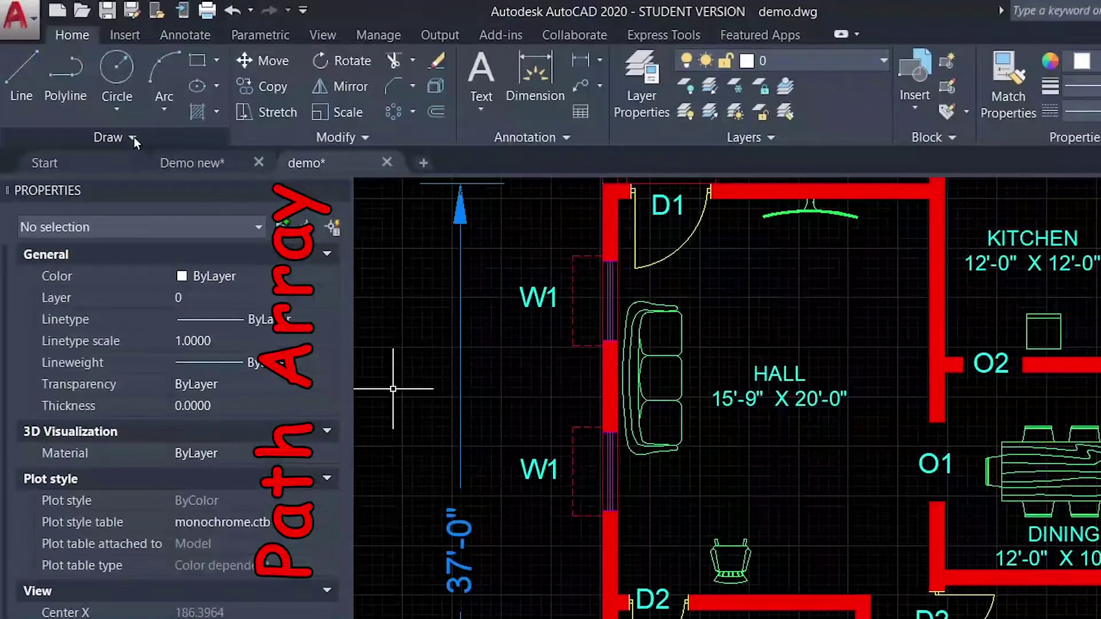
- Draw a wavy open curve through the hall and create a path array of the rocking chair along it
left_click(127, 133)
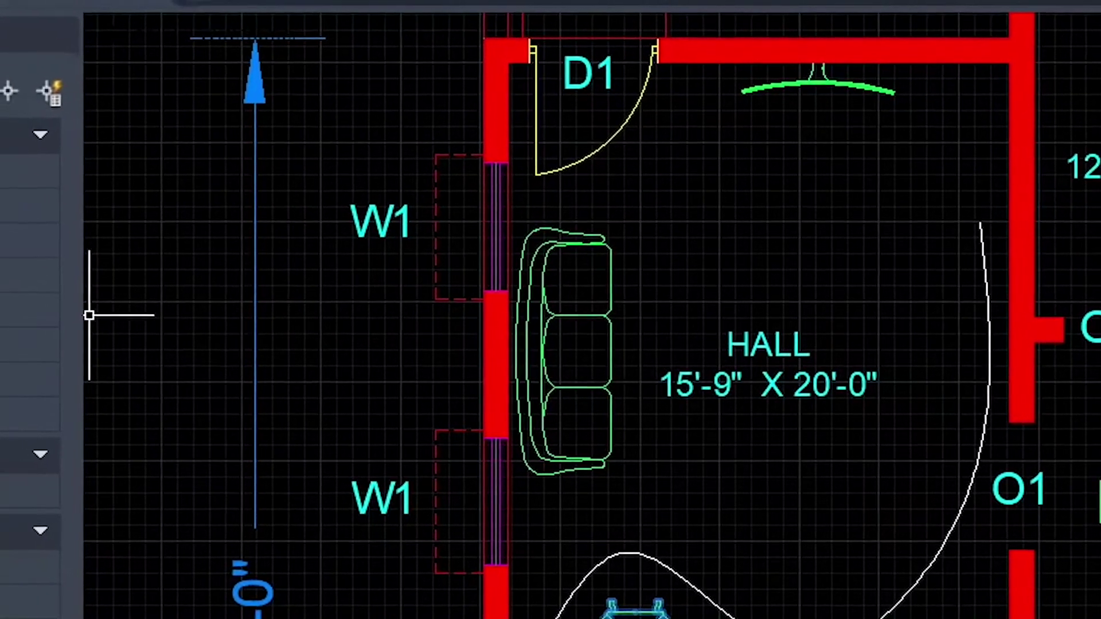
left_click(40, 1)
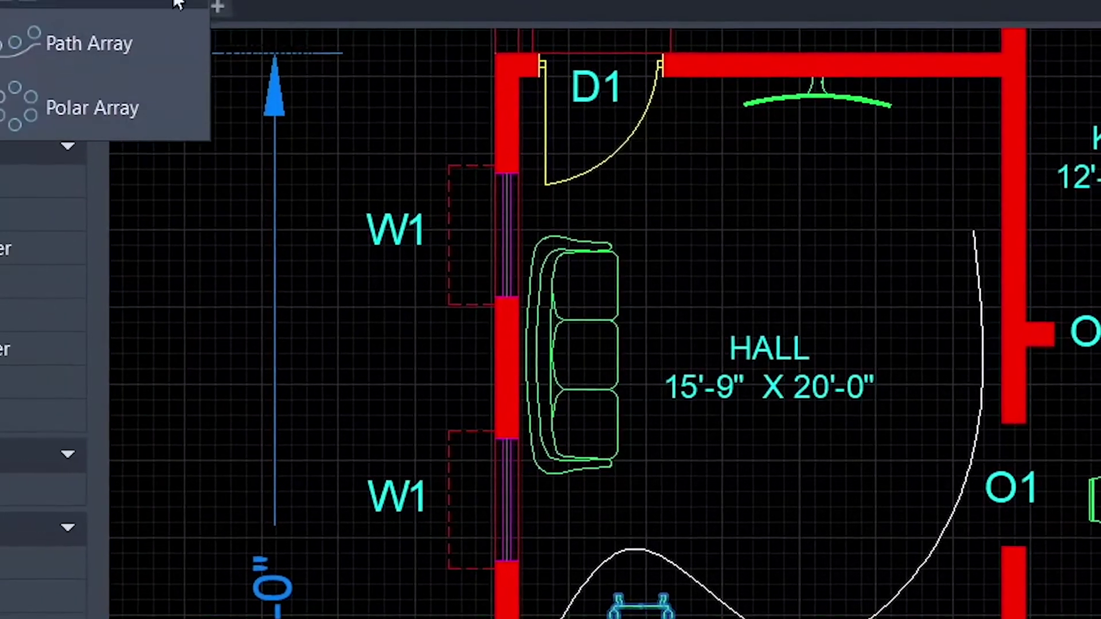
left_click(103, 43)
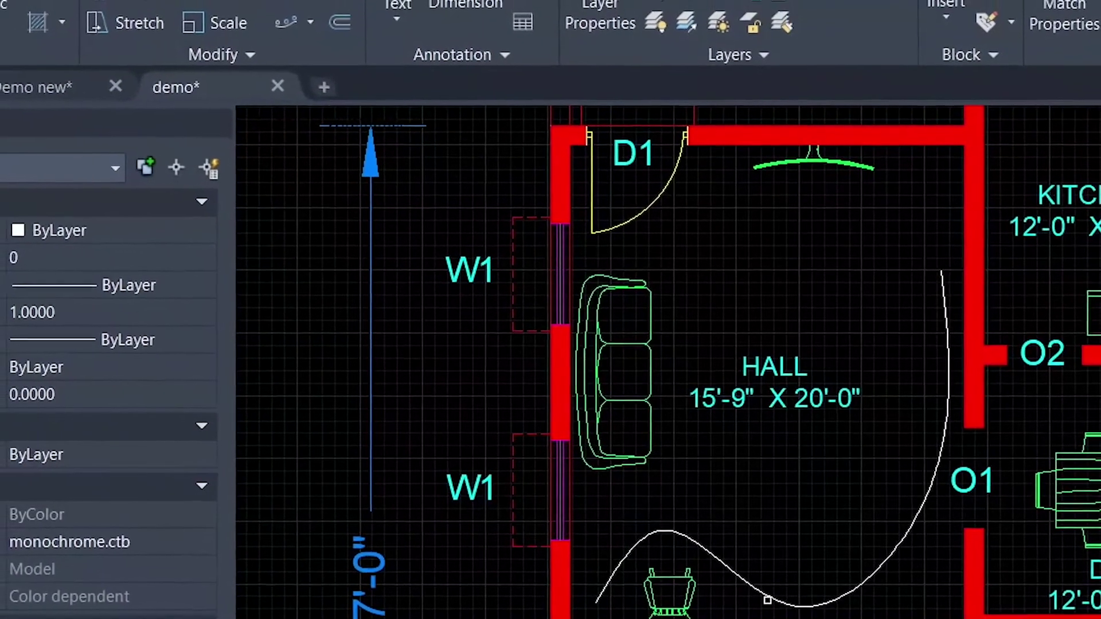
left_click(769, 597)
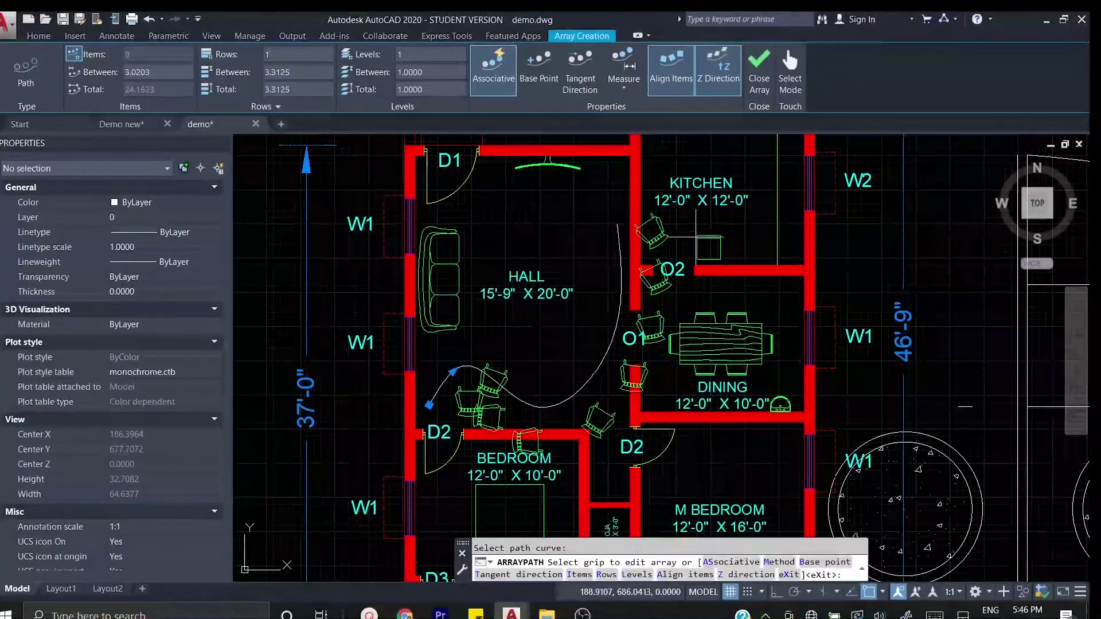
left_click(760, 68)
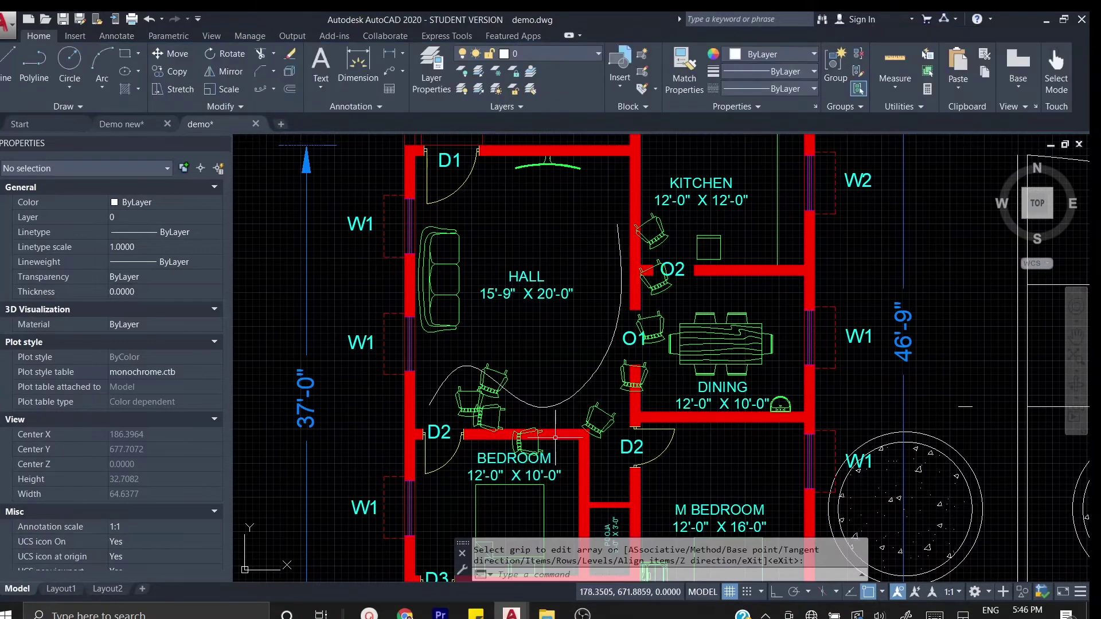